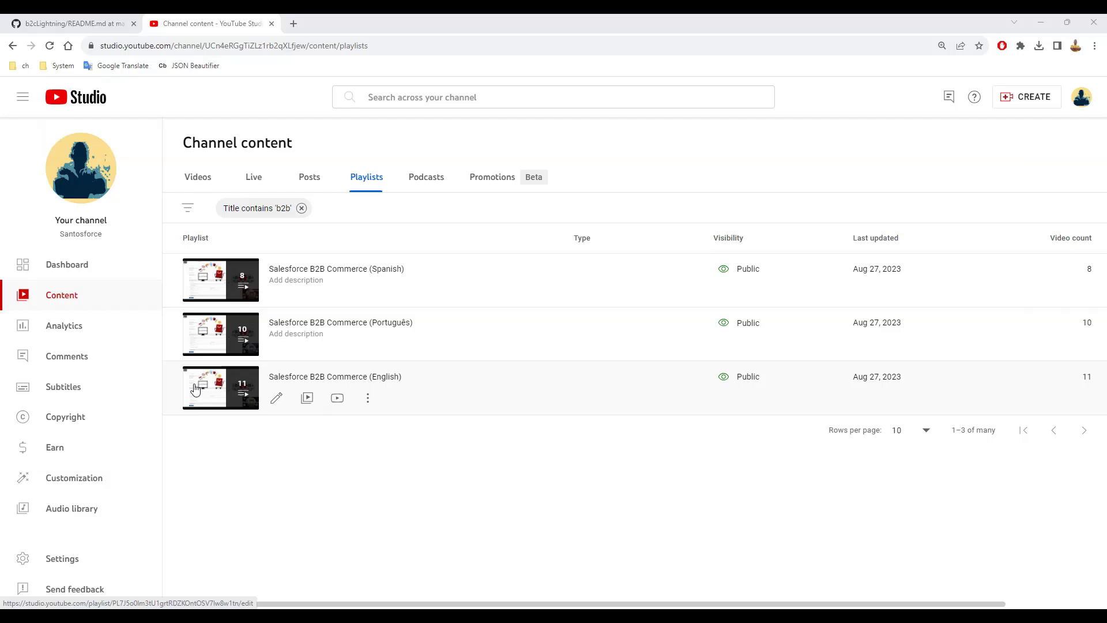
# Switch to the GitHub README tab and go to the b2cLightning repository's main page
pyautogui.hotkey('ctrl', 'Tab')
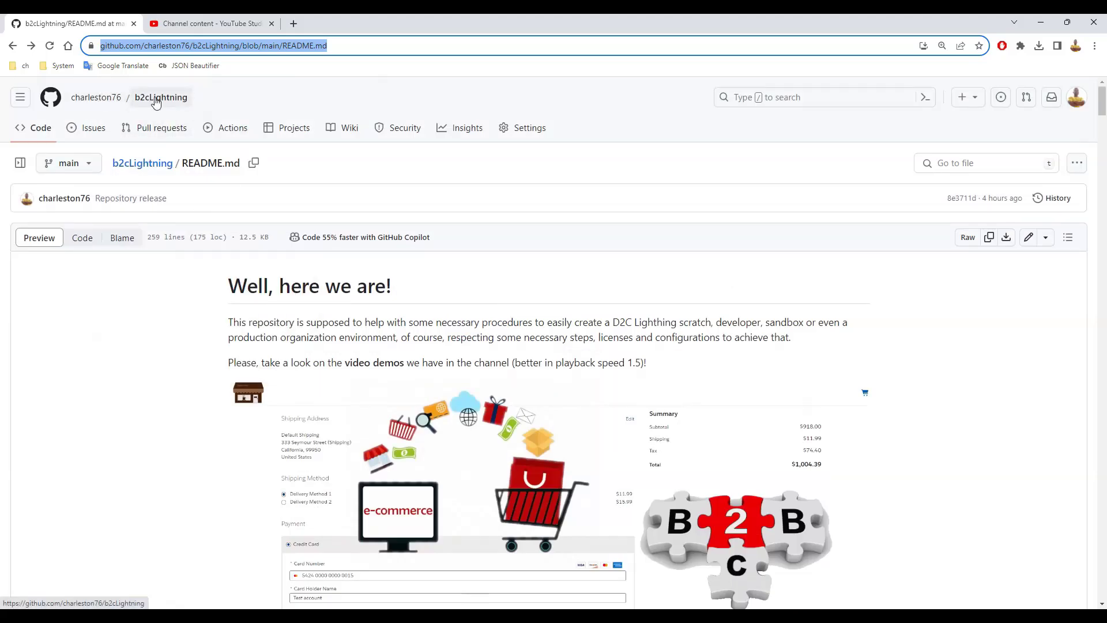
pyautogui.click(156, 100)
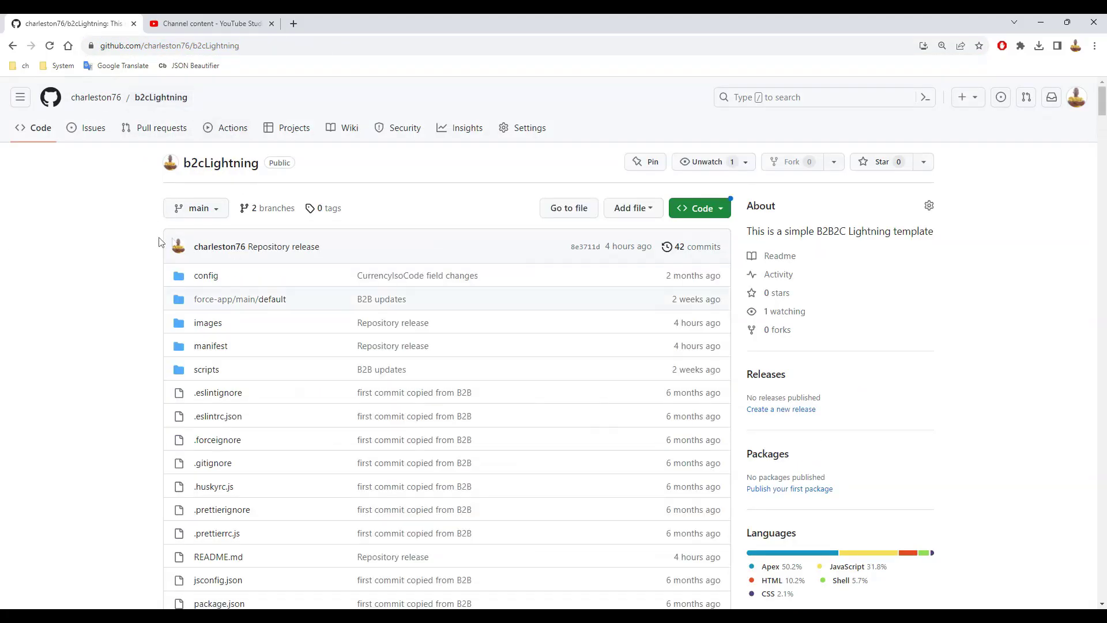
pyautogui.scroll(-2, 211, 315)
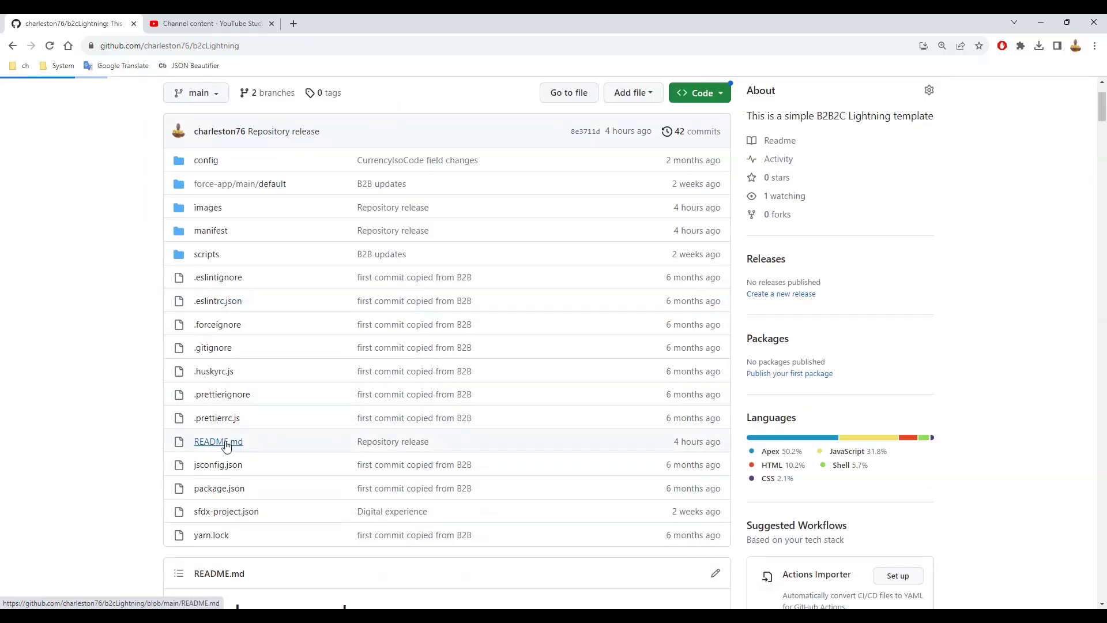
# Open README.md from the b2cLightning repository file list
pyautogui.click(218, 441)
pyautogui.scroll(-3, 372, 375)
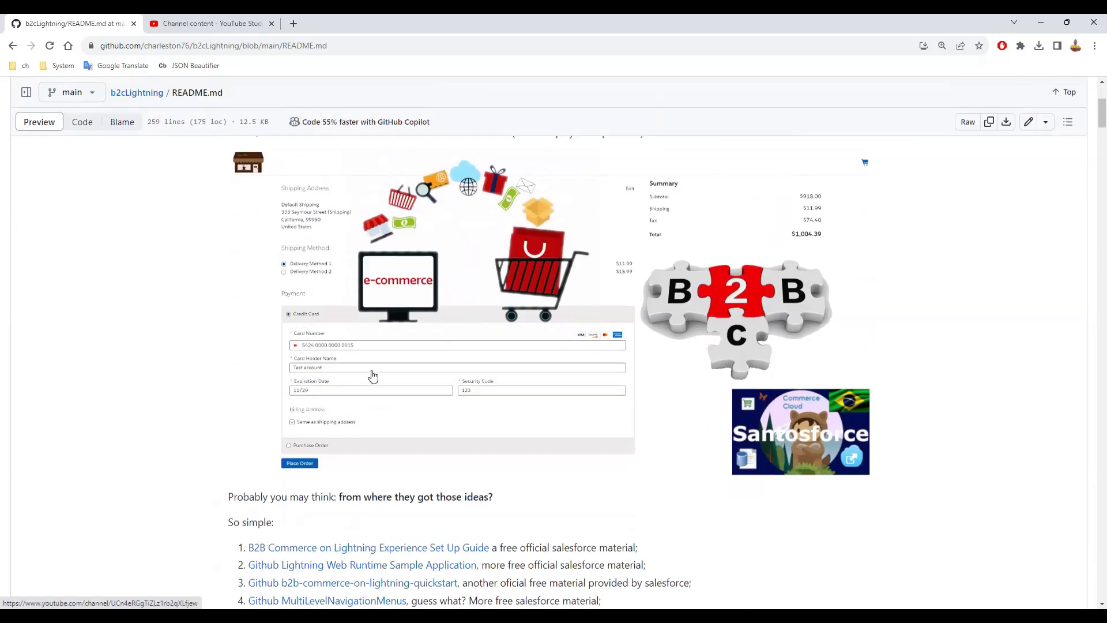
pyautogui.scroll(-1, 372, 377)
pyautogui.scroll(-2, 373, 376)
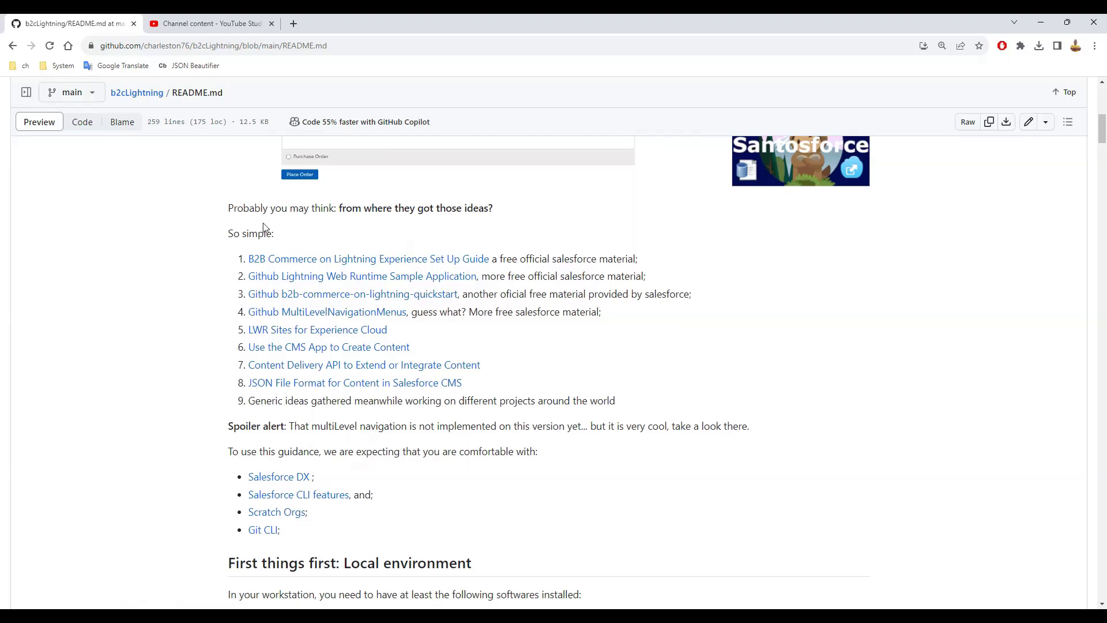
pyautogui.scroll(-1, 264, 227)
pyautogui.scroll(-1, 264, 226)
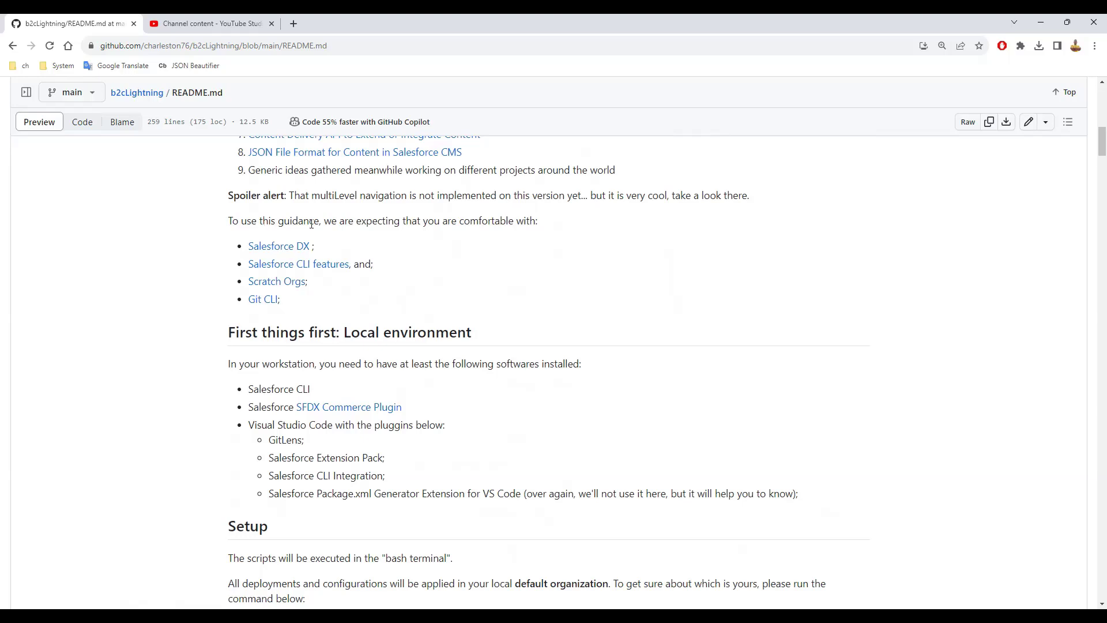
pyautogui.scroll(-1, 353, 234)
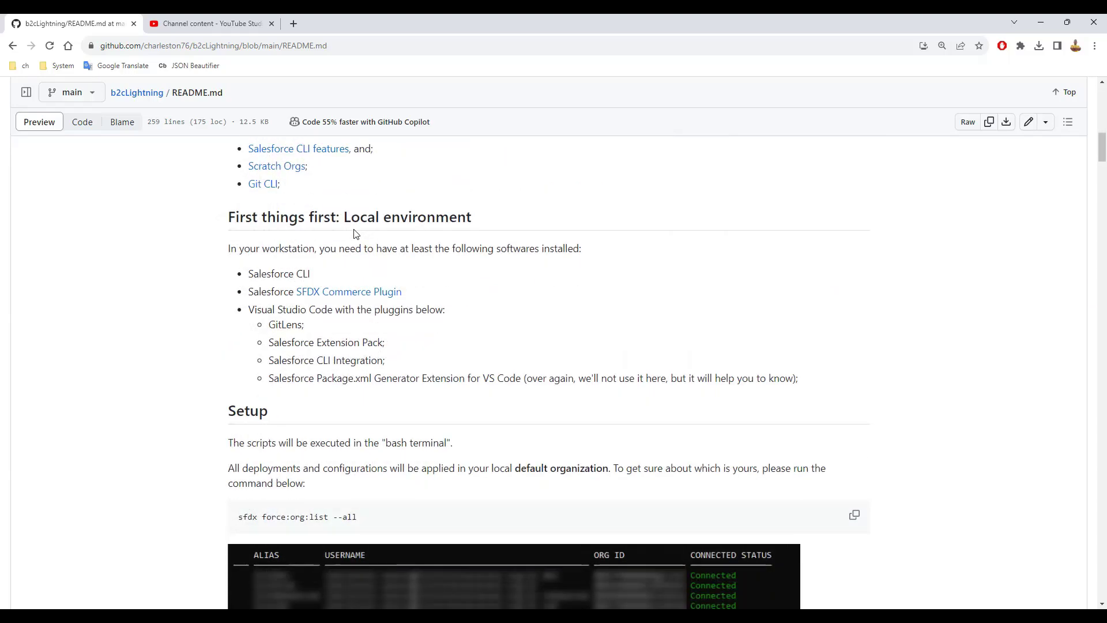
pyautogui.scroll(-1, 378, 218)
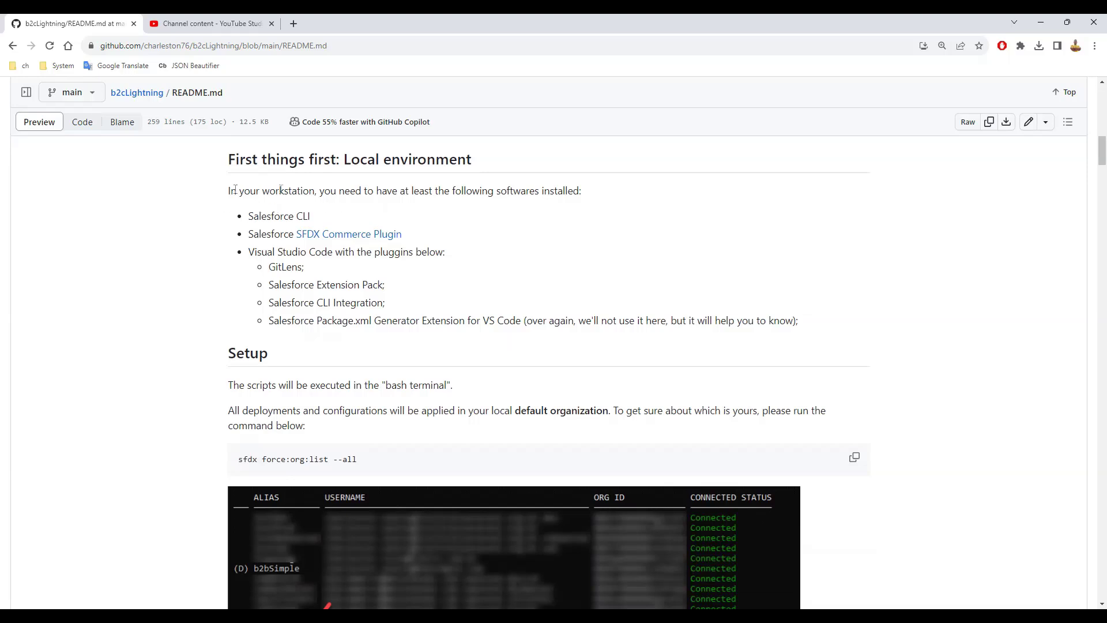
pyautogui.scroll(-1, 519, 281)
pyautogui.scroll(-1, 528, 289)
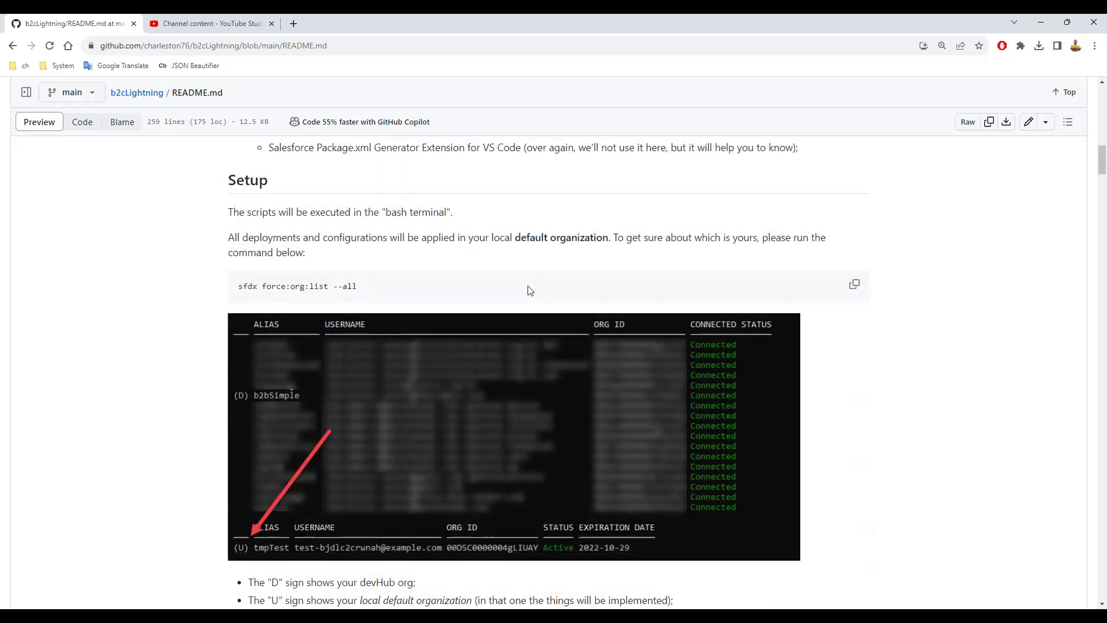
pyautogui.scroll(-2, 291, 247)
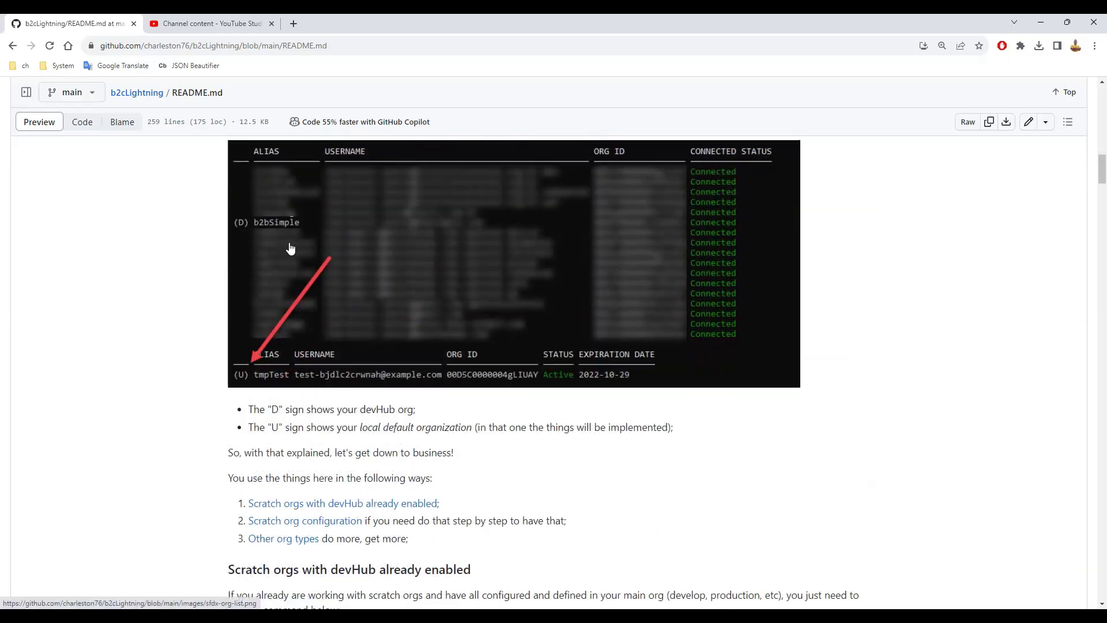
pyautogui.scroll(-1, 291, 247)
pyautogui.scroll(-2, 291, 249)
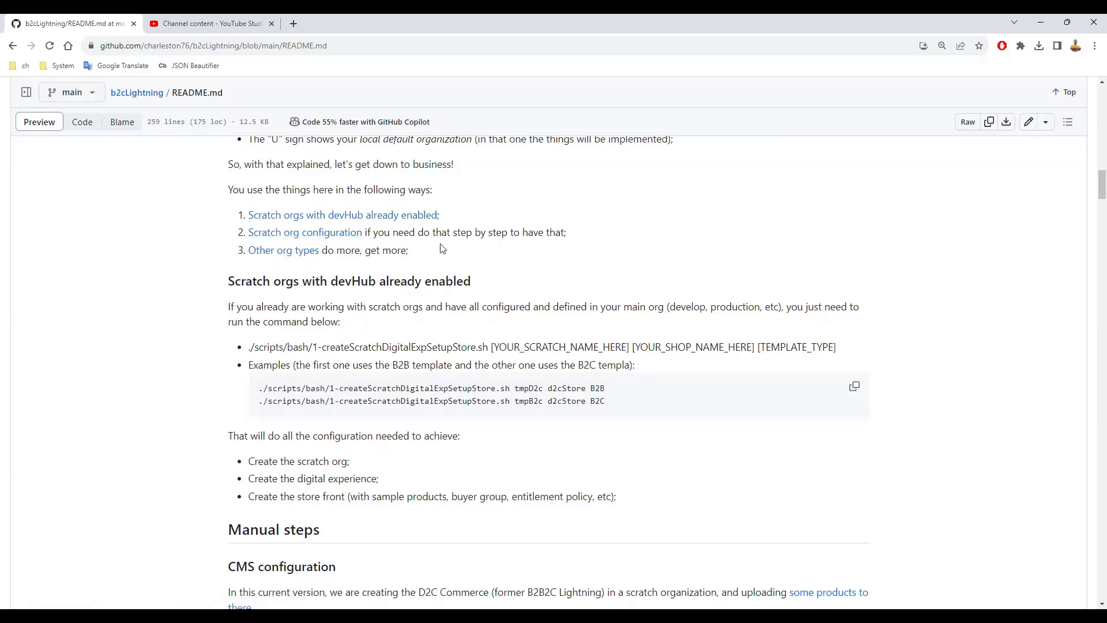
pyautogui.scroll(-1, 440, 249)
pyautogui.scroll(-1, 439, 249)
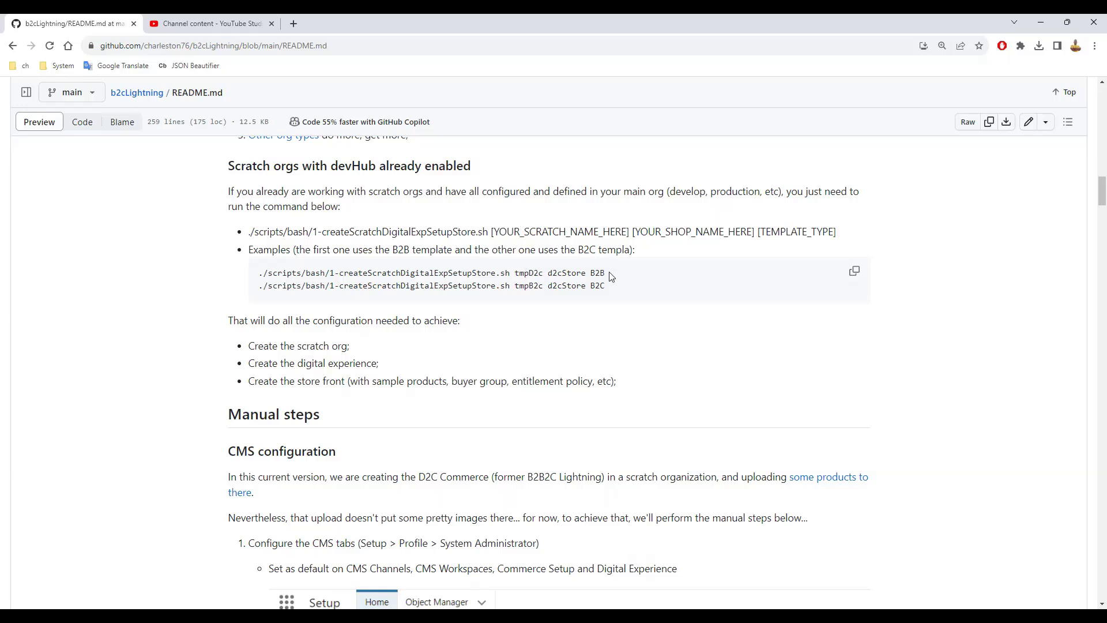
# Highlight 'd2cStore B2B' and 'd2cStore B2C' in the two example setup commands
pyautogui.moveTo(609, 276)
pyautogui.mouseDown()
pyautogui.moveTo(547, 273)
pyautogui.moveTo(591, 273)
pyautogui.moveTo(585, 286)
pyautogui.mouseUp()
pyautogui.click(610, 292)
pyautogui.moveTo(609, 273); pyautogui.dragTo(547, 271)
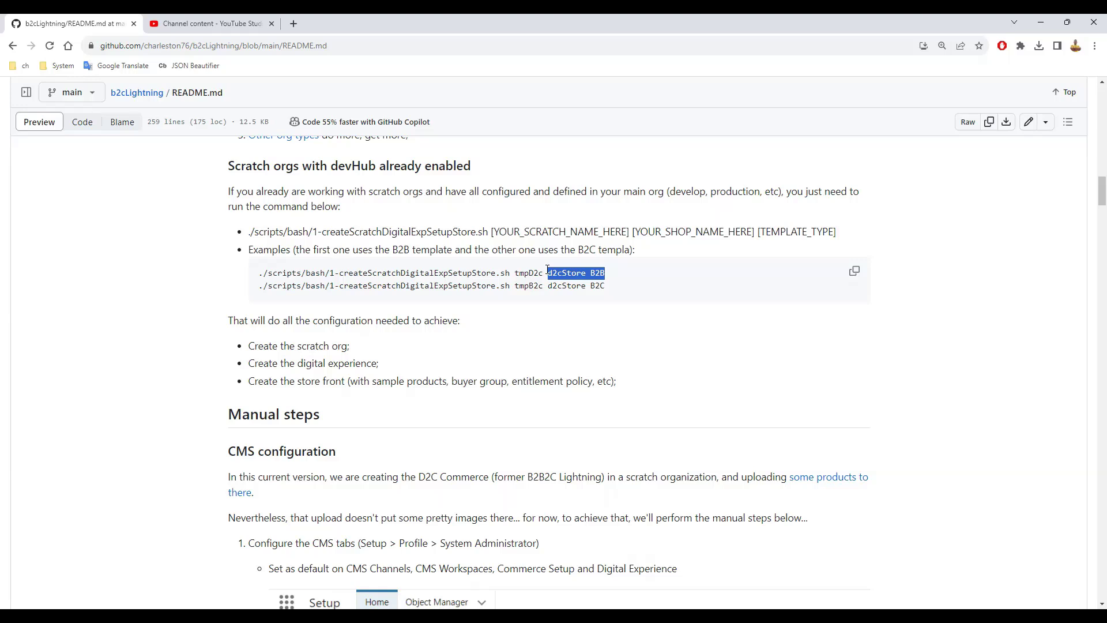
pyautogui.moveTo(617, 289); pyautogui.dragTo(546, 286)
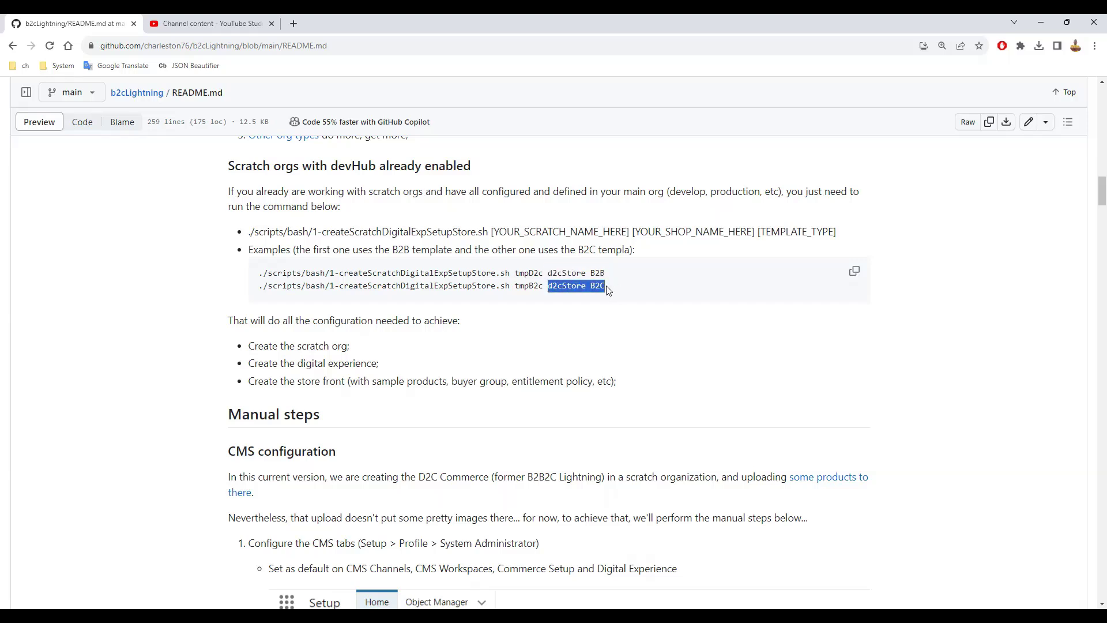
pyautogui.scroll(-1, 588, 277)
pyautogui.scroll(-2, 536, 242)
pyautogui.scroll(-1, 484, 199)
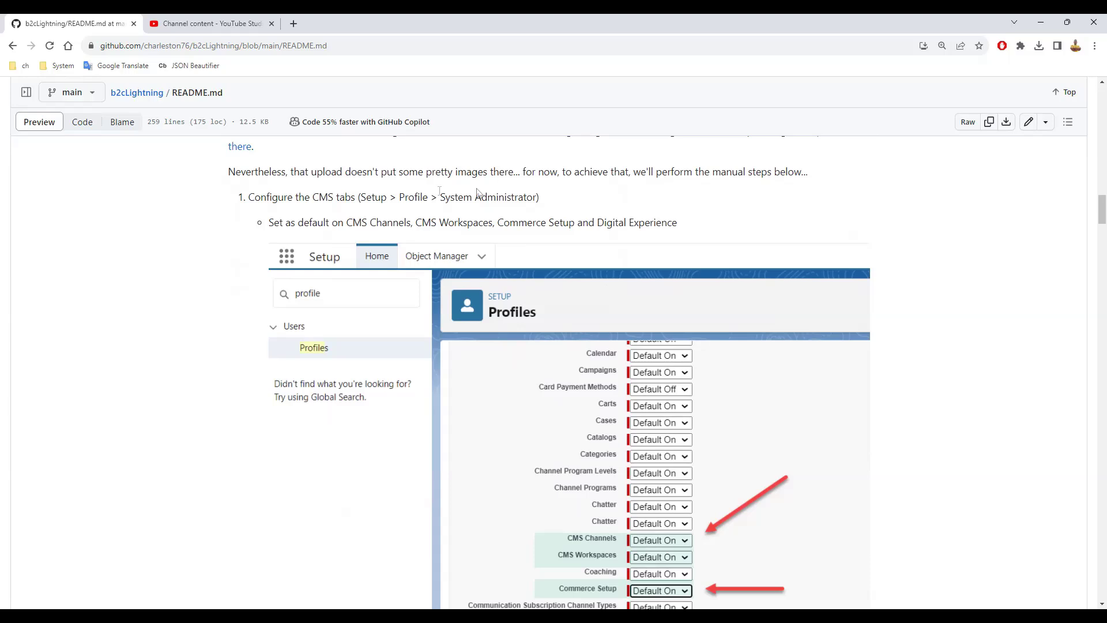
pyautogui.scroll(-1, 531, 228)
pyautogui.scroll(-2, 530, 227)
pyautogui.scroll(-2, 530, 228)
pyautogui.scroll(-1, 531, 227)
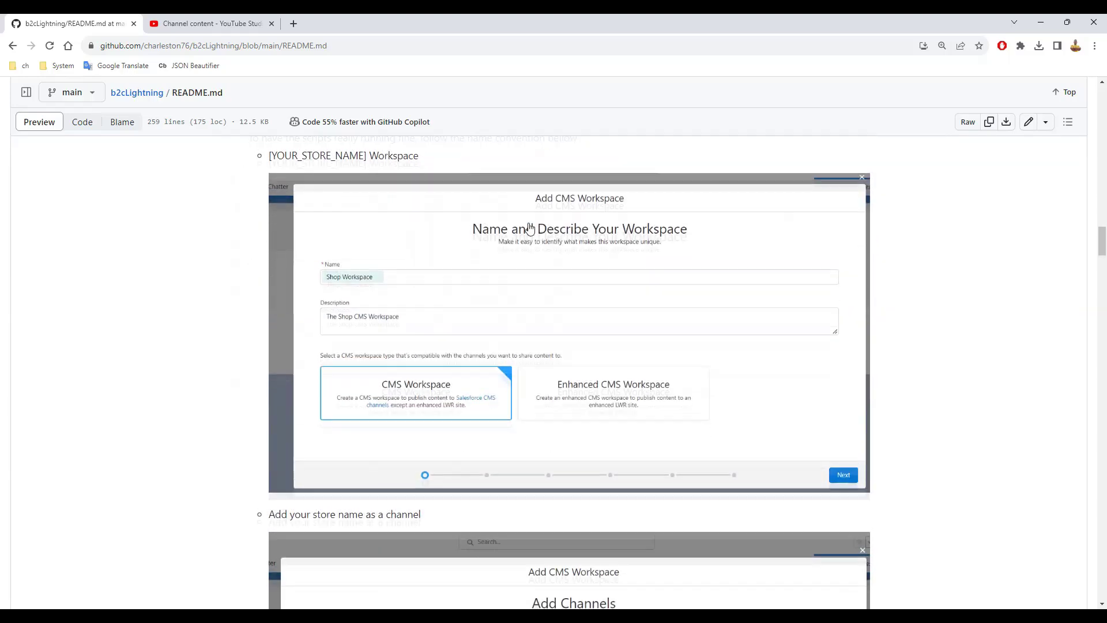
pyautogui.scroll(-1, 529, 228)
pyautogui.scroll(-1, 527, 228)
pyautogui.scroll(-1, 528, 228)
pyautogui.scroll(-1, 534, 194)
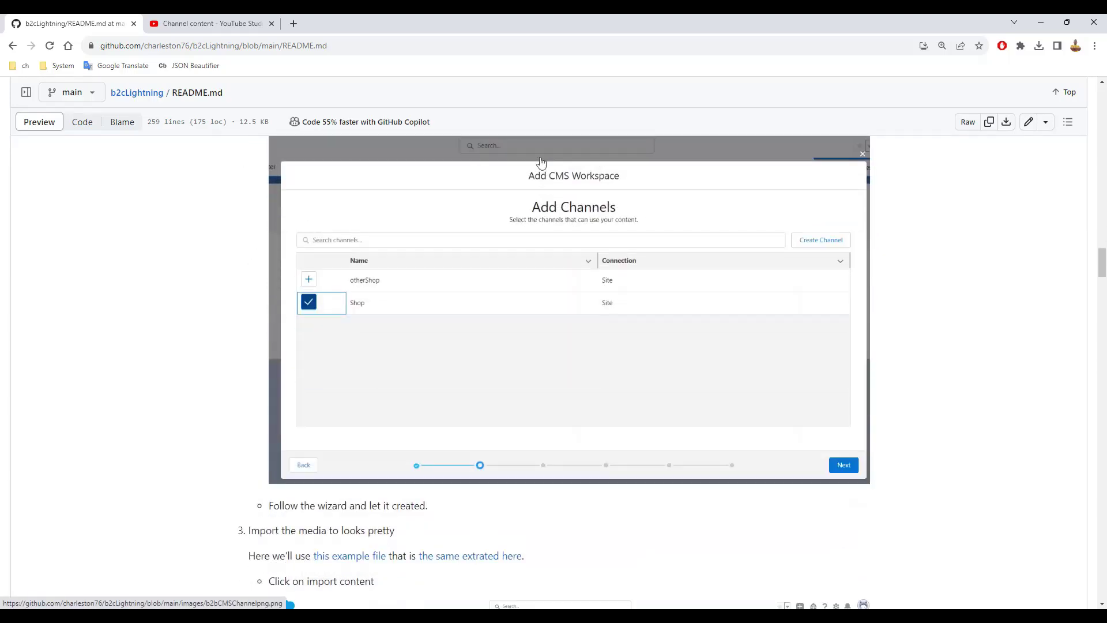
pyautogui.scroll(-2, 571, 191)
pyautogui.scroll(-1, 571, 192)
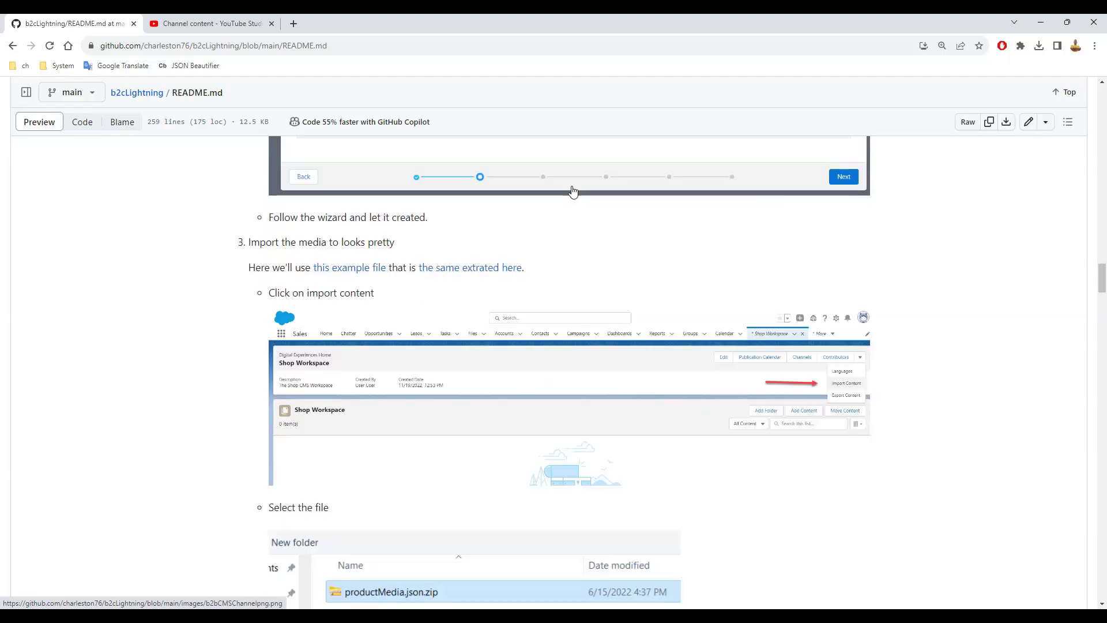
pyautogui.scroll(-1, 571, 191)
pyautogui.scroll(-1, 531, 208)
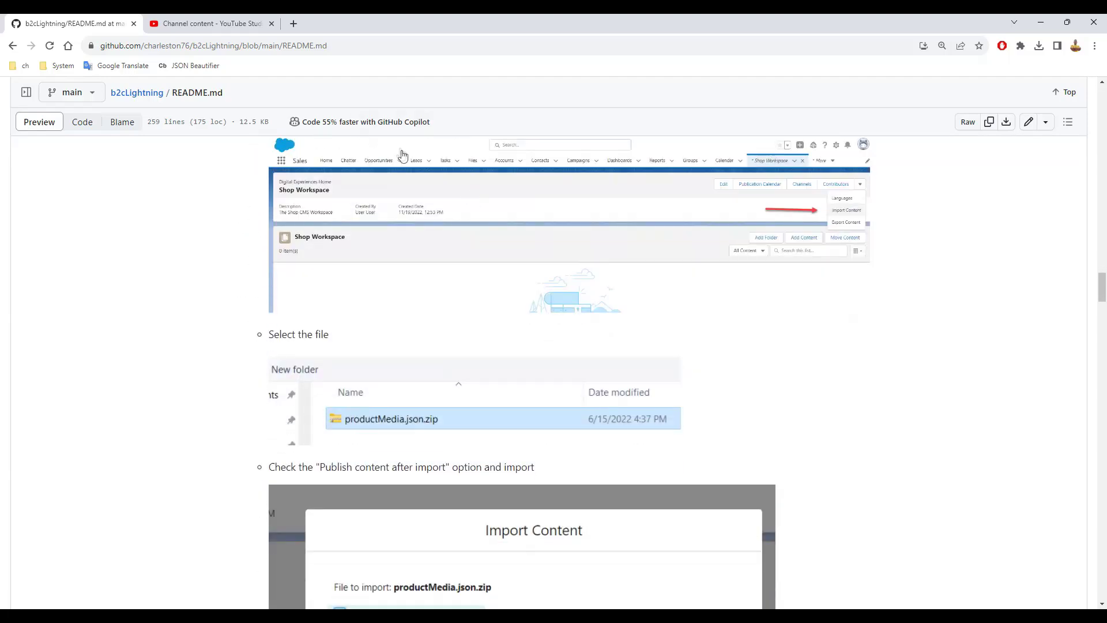
pyautogui.scroll(-2, 402, 154)
pyautogui.scroll(-3, 444, 203)
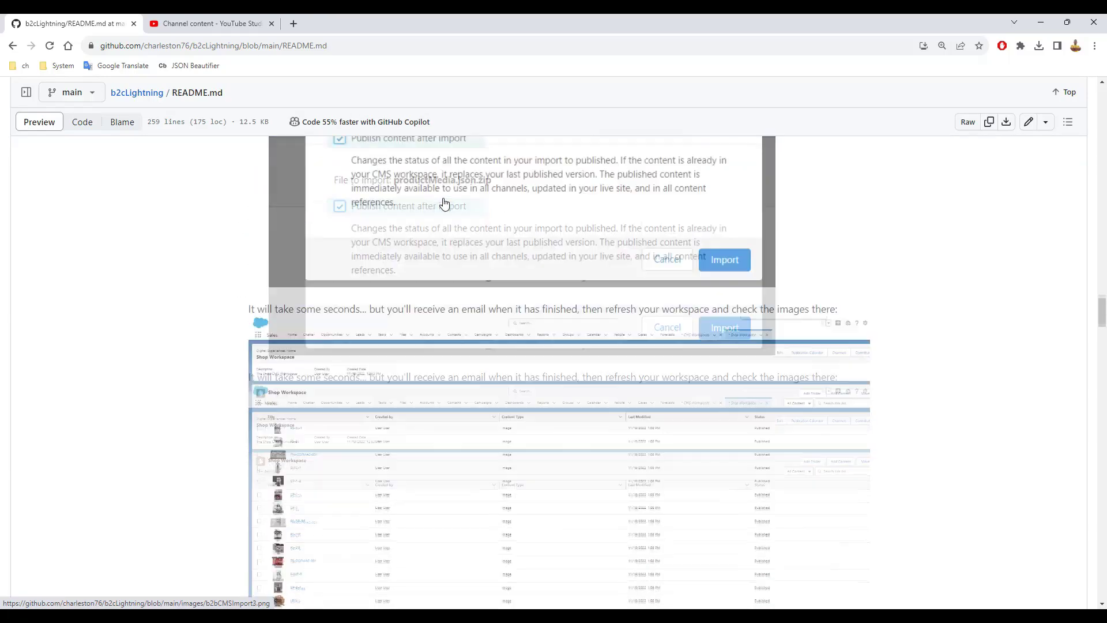
pyautogui.scroll(-1, 443, 203)
pyautogui.scroll(-2, 443, 203)
pyautogui.scroll(-3, 447, 203)
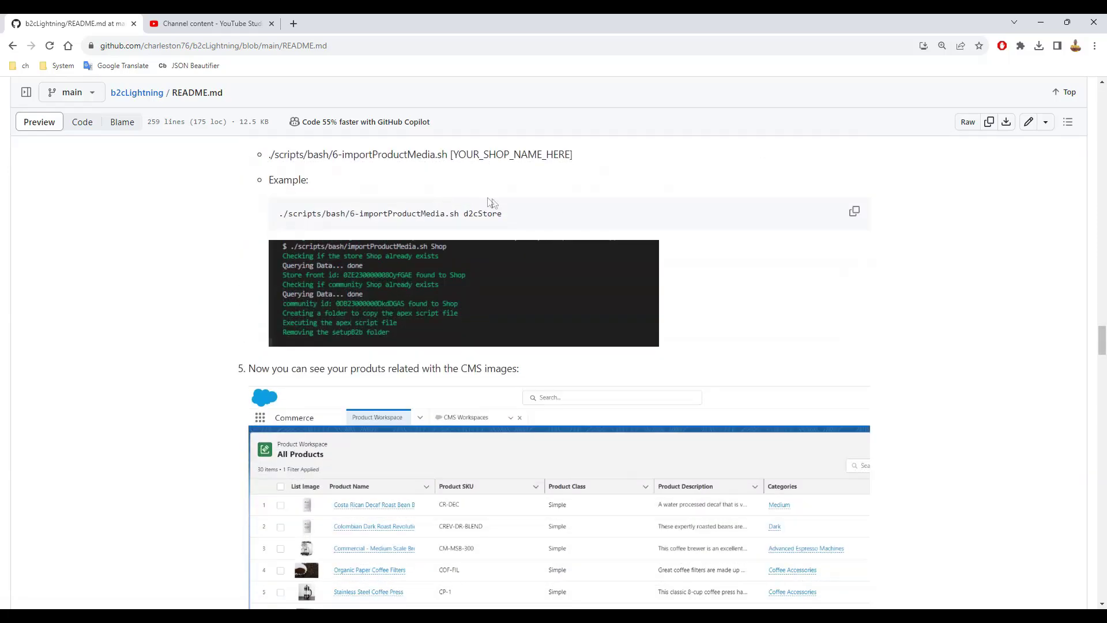
pyautogui.scroll(-2, 557, 220)
pyautogui.scroll(-1, 551, 220)
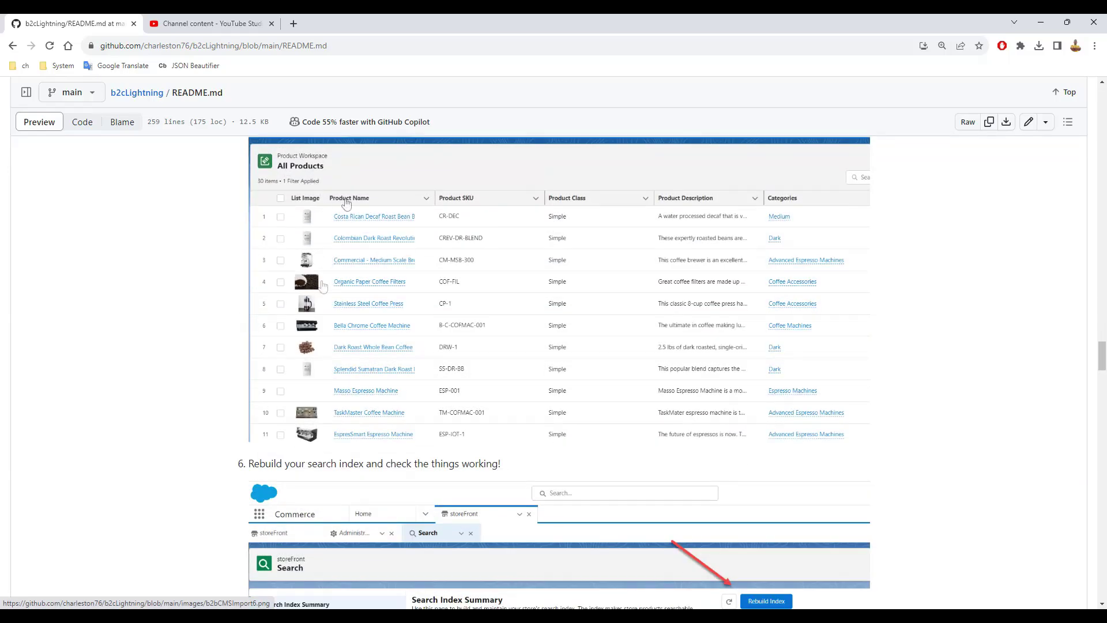
pyautogui.scroll(-1, 421, 227)
pyautogui.scroll(-1, 420, 228)
pyautogui.scroll(-3, 418, 227)
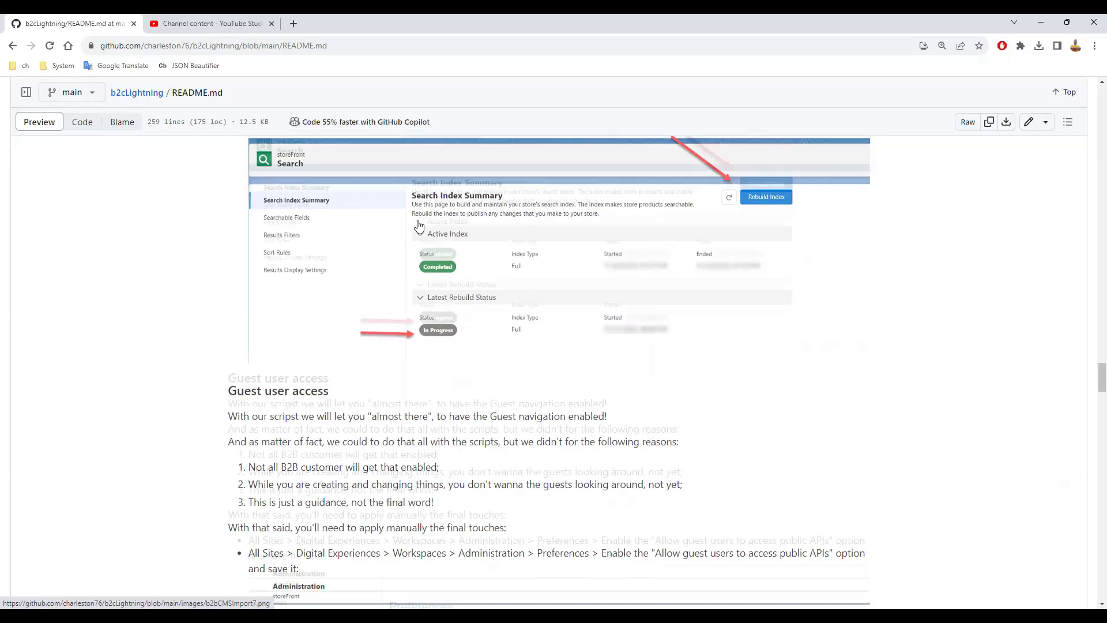
pyautogui.scroll(-2, 418, 228)
pyautogui.scroll(-1, 446, 236)
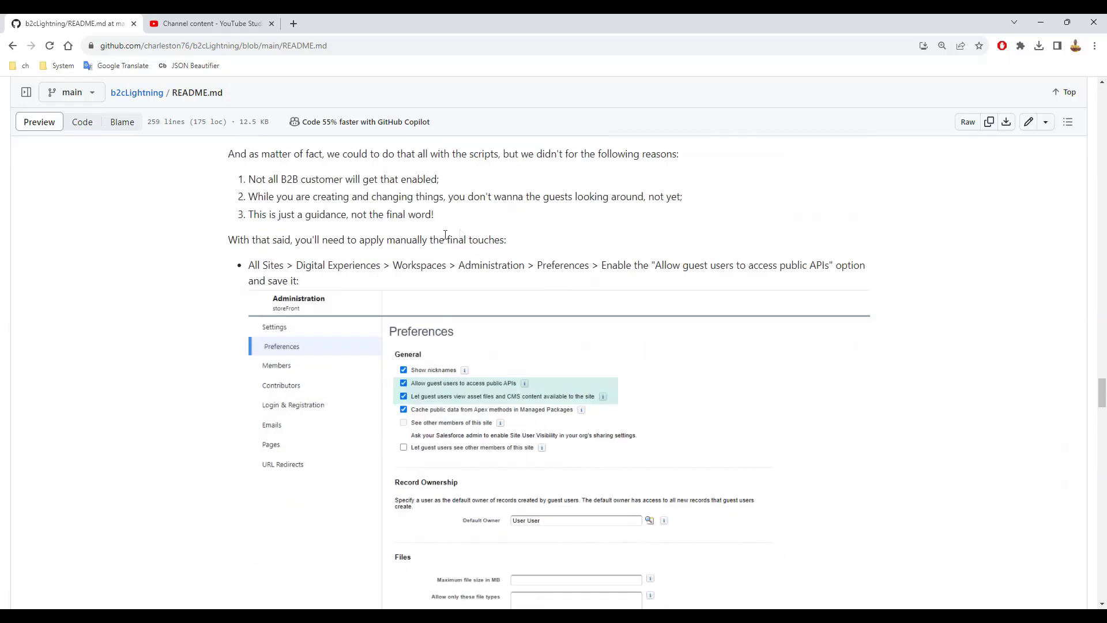
pyautogui.scroll(-2, 446, 236)
pyautogui.scroll(-2, 477, 230)
pyautogui.scroll(-3, 477, 230)
pyautogui.scroll(5, 474, 229)
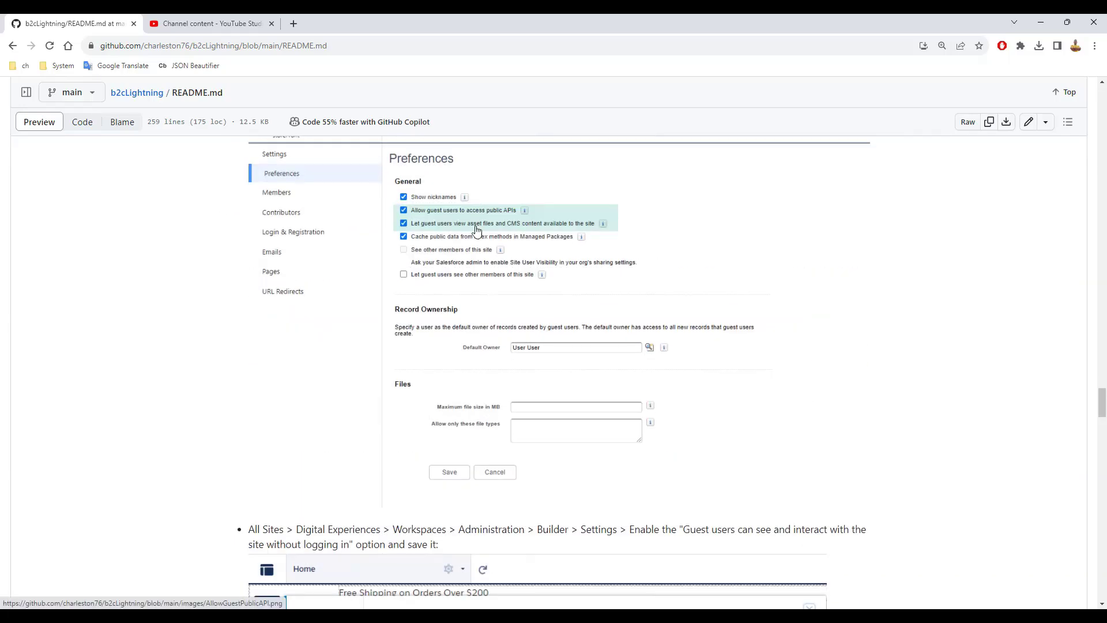
pyautogui.scroll(-2, 474, 230)
pyautogui.scroll(-3, 475, 230)
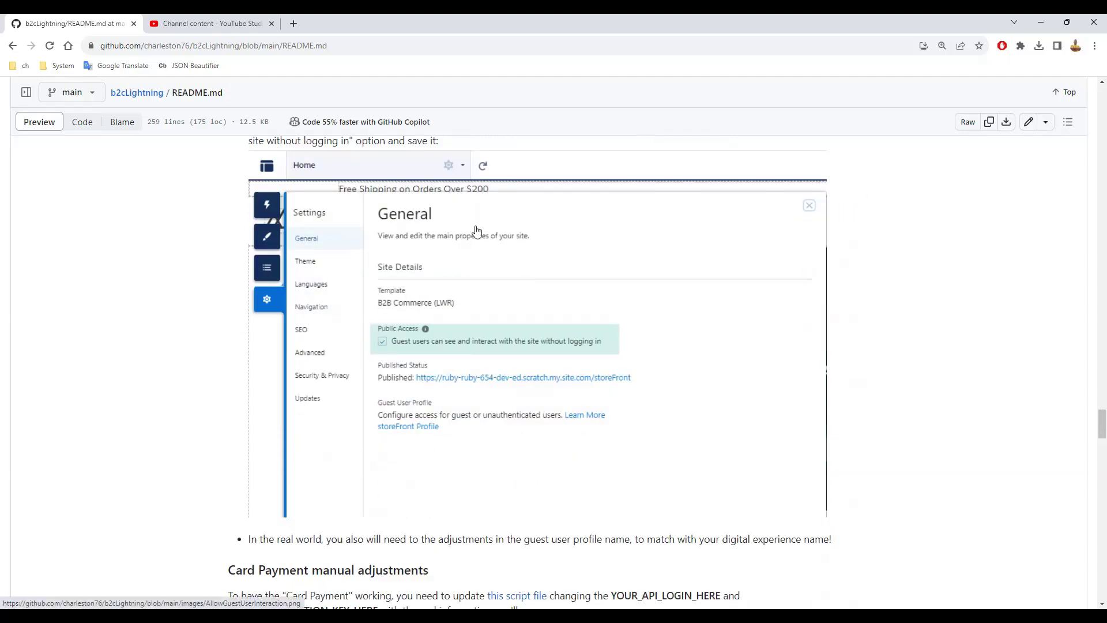
pyautogui.scroll(-1, 432, 222)
pyautogui.scroll(-3, 431, 221)
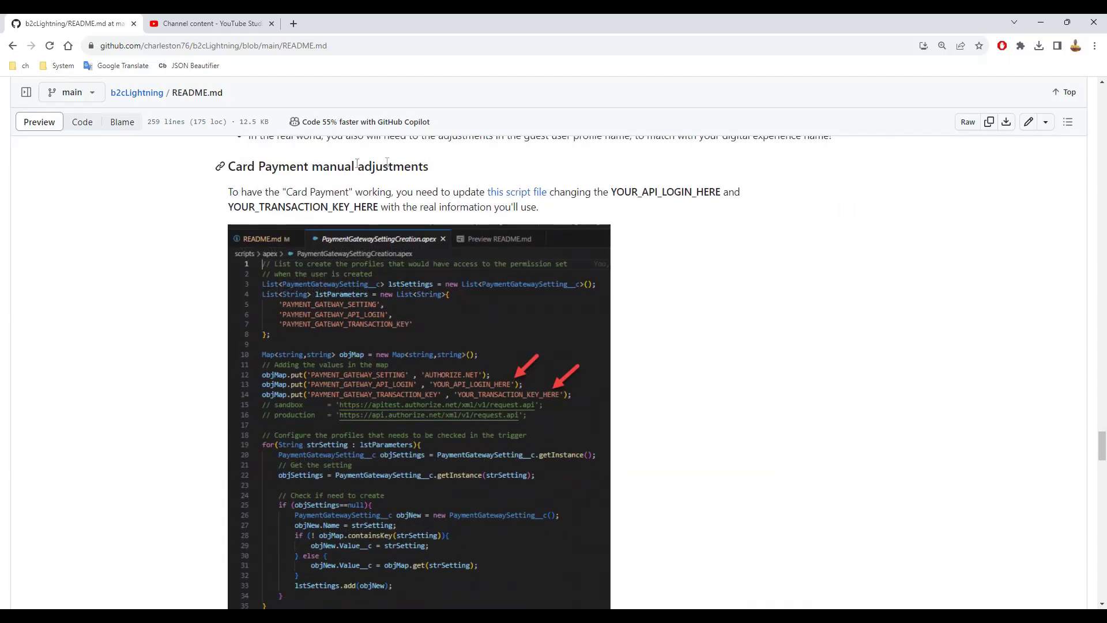
pyautogui.scroll(-1, 243, 205)
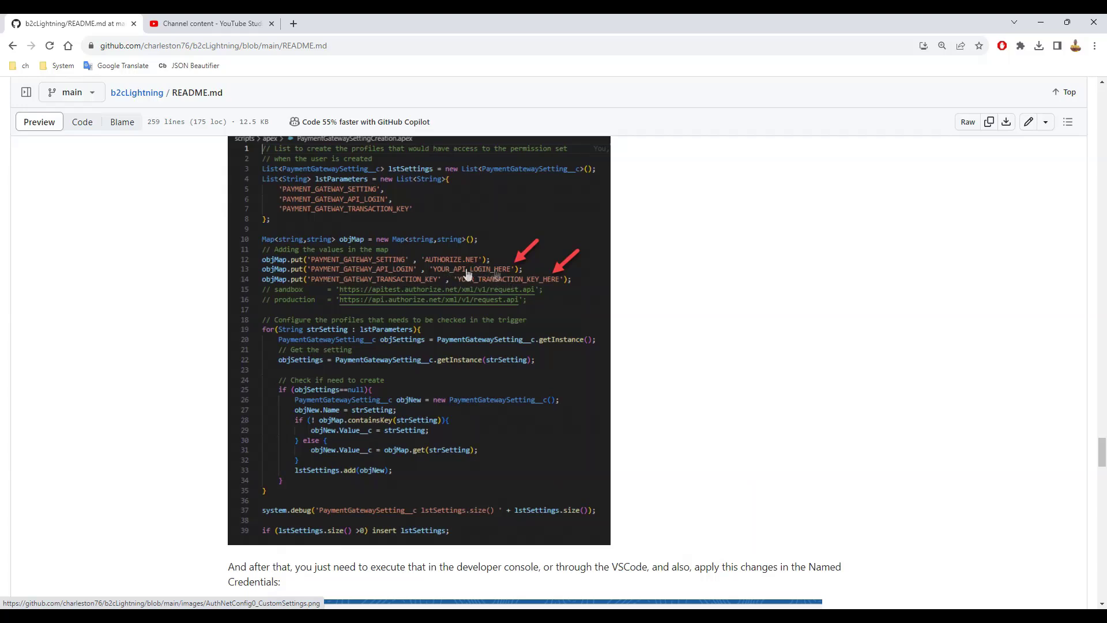
pyautogui.scroll(-1, 508, 260)
pyautogui.scroll(-4, 507, 260)
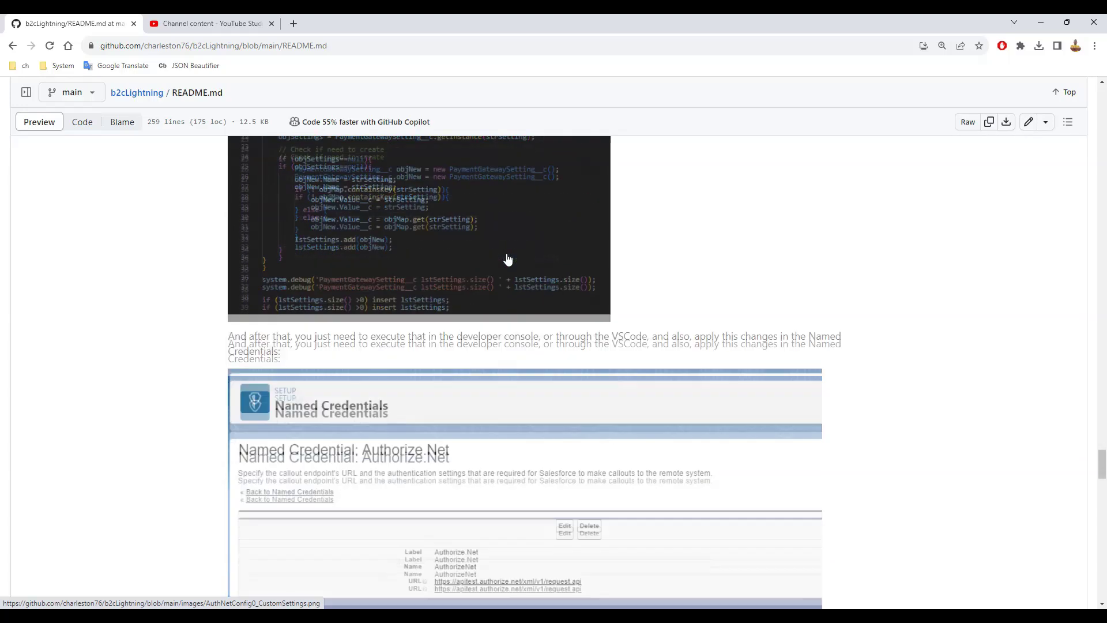
pyautogui.scroll(-1, 484, 354)
pyautogui.scroll(2, 458, 337)
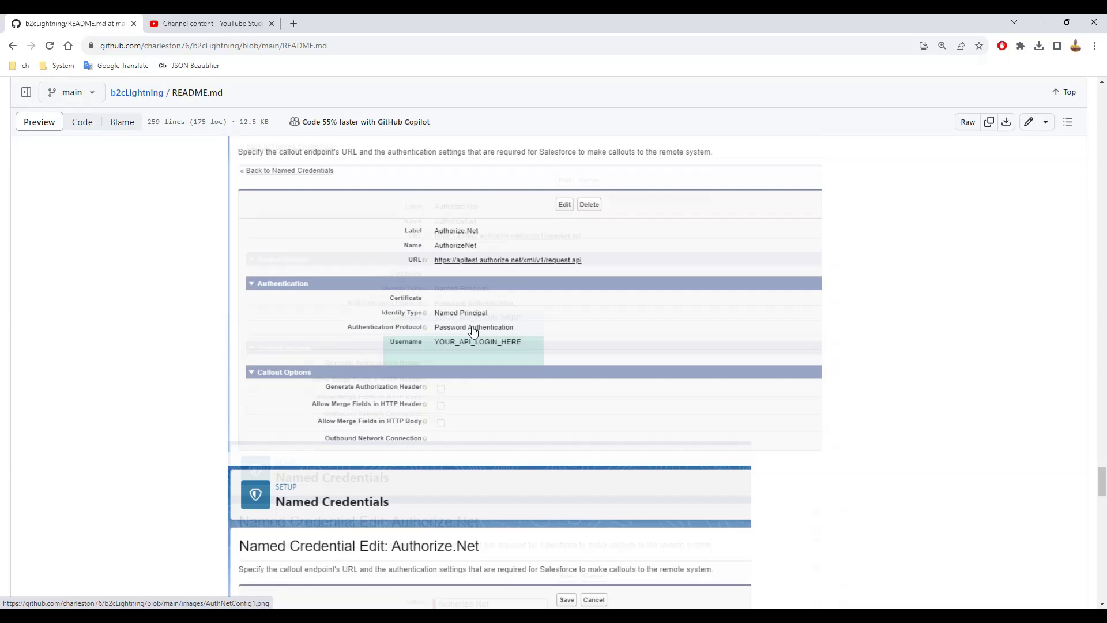
pyautogui.scroll(-2, 389, 249)
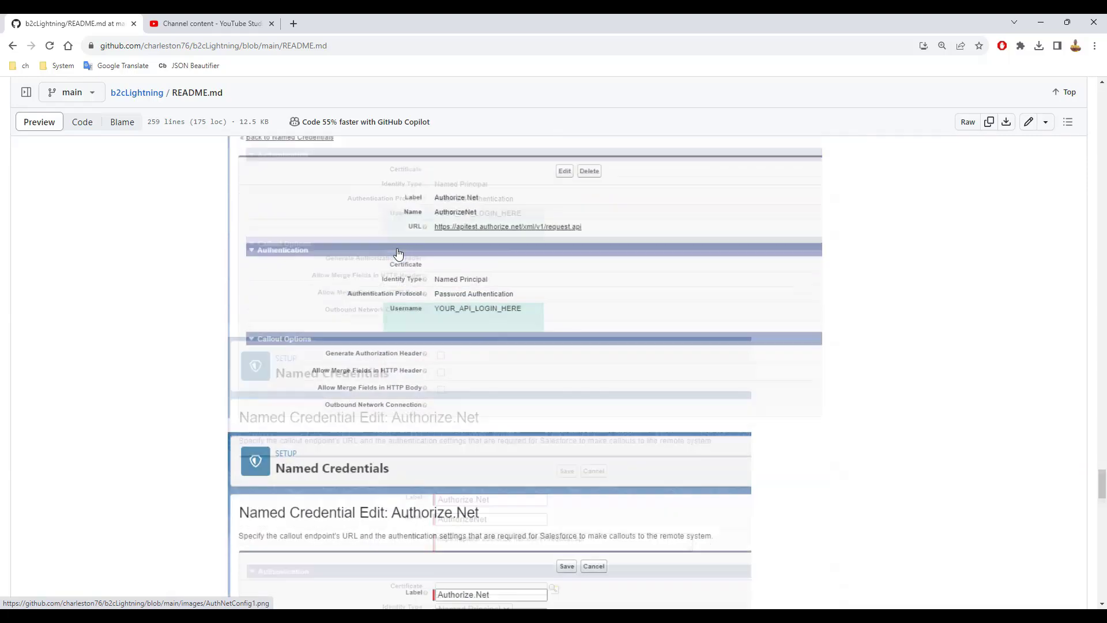
pyautogui.scroll(-2, 396, 250)
pyautogui.scroll(-1, 397, 252)
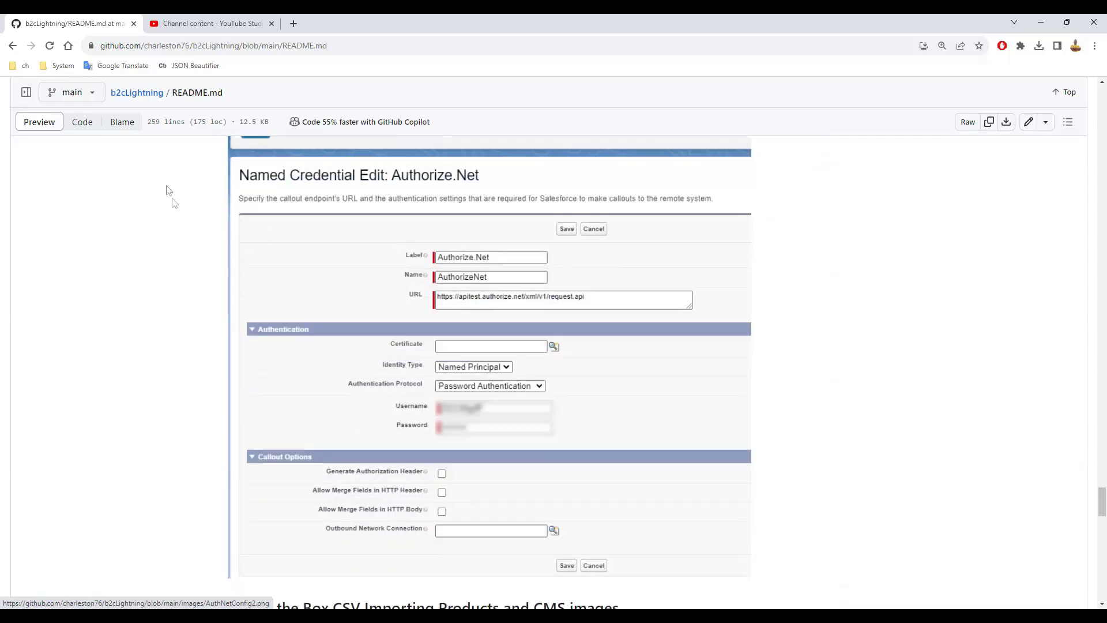
pyautogui.scroll(-2, 445, 386)
pyautogui.scroll(-2, 445, 386)
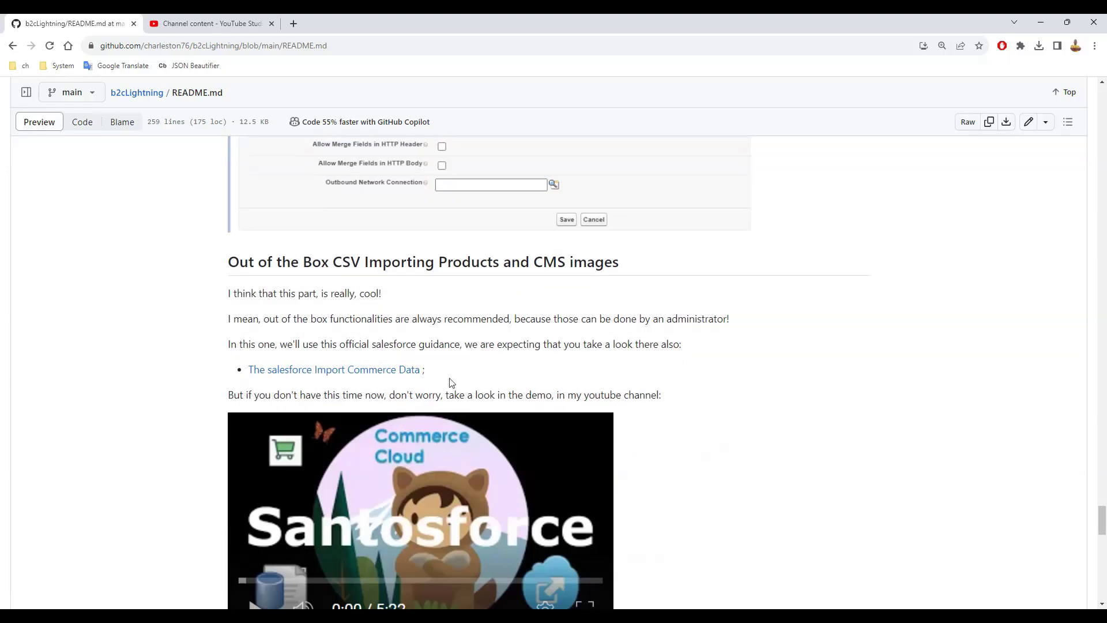
pyautogui.scroll(-1, 449, 383)
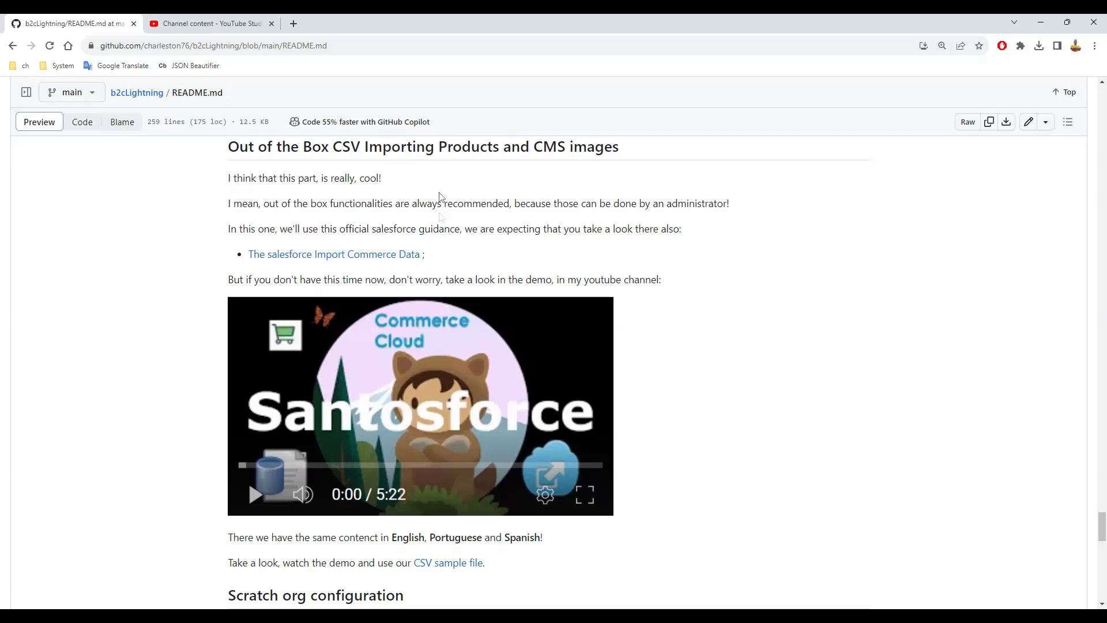
pyautogui.scroll(-2, 446, 223)
pyautogui.scroll(-1, 445, 225)
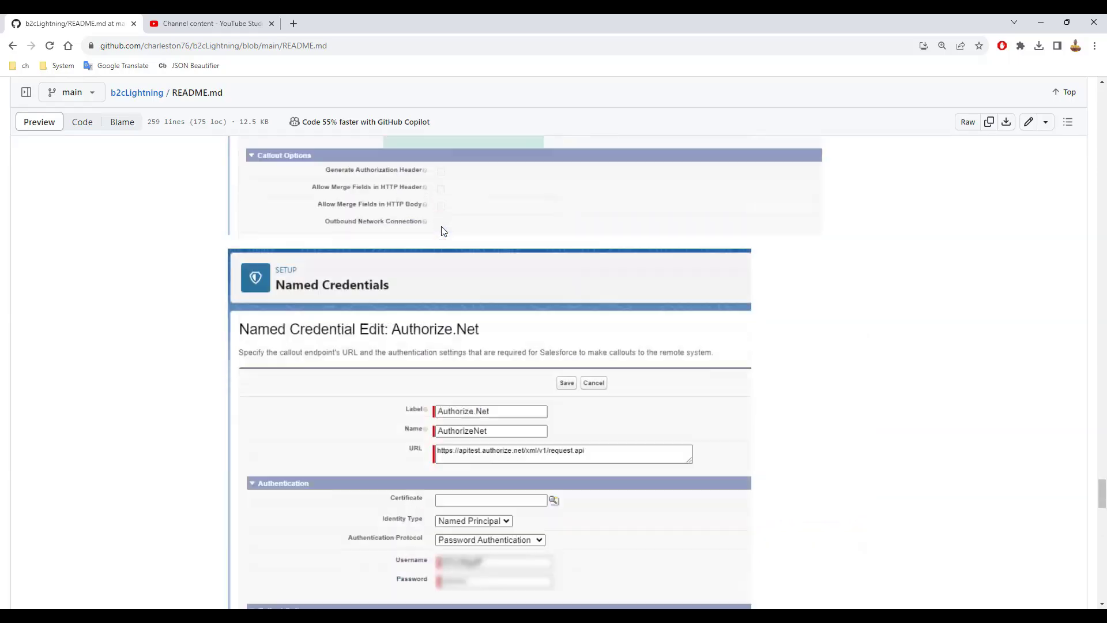
pyautogui.scroll(4, 441, 230)
pyautogui.scroll(4, 442, 231)
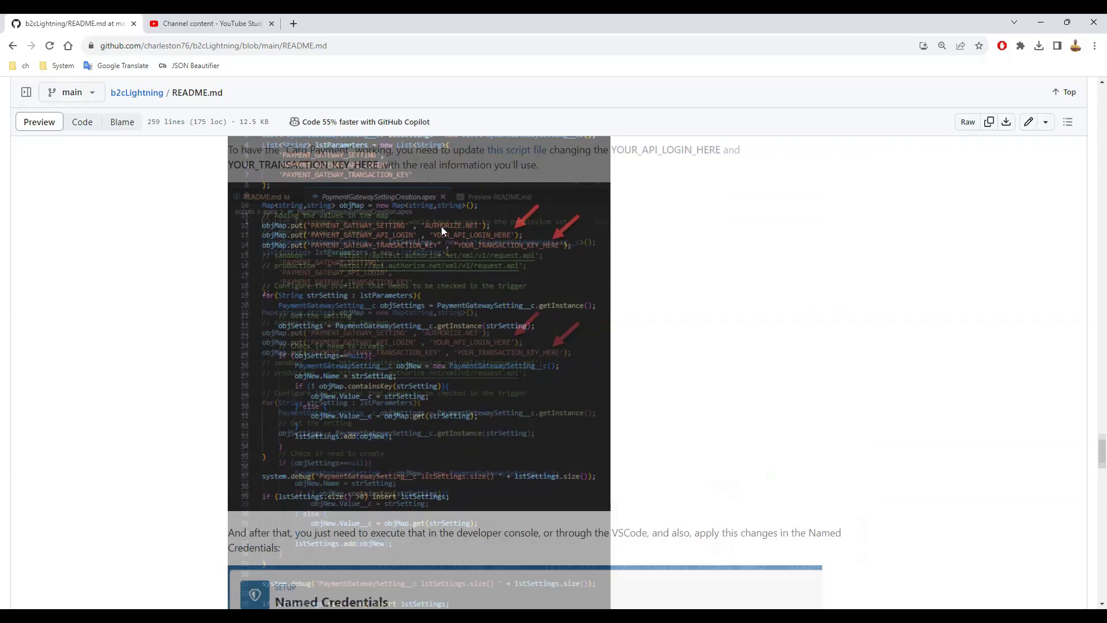
pyautogui.scroll(4, 442, 230)
pyautogui.scroll(3, 437, 236)
pyautogui.scroll(3, 437, 236)
pyautogui.scroll(4, 437, 236)
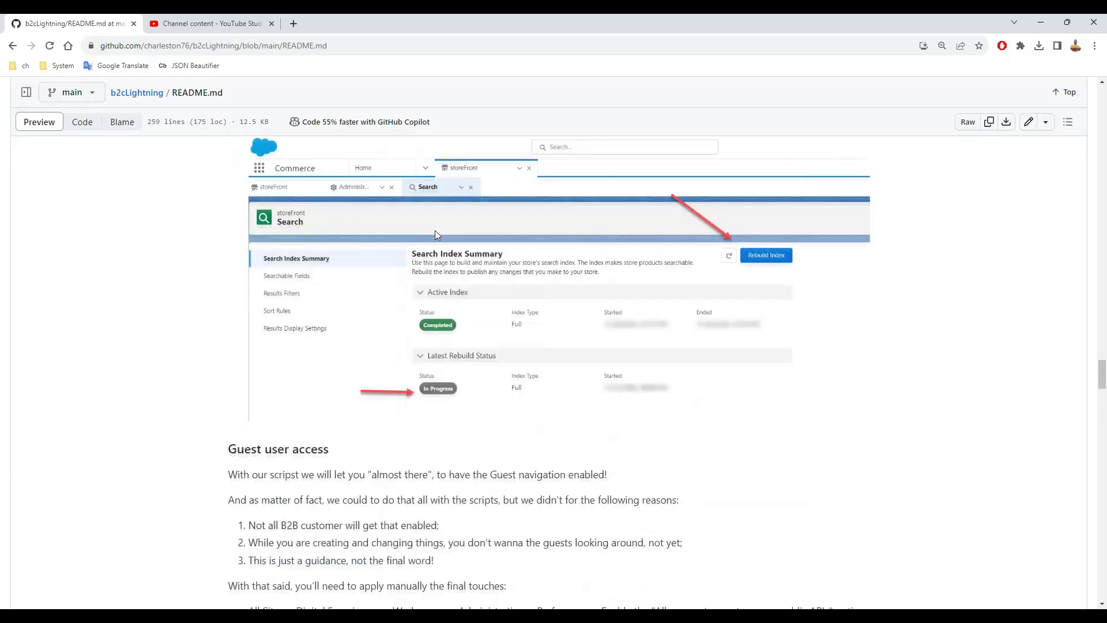
pyautogui.scroll(4, 437, 235)
pyautogui.scroll(3, 437, 236)
pyautogui.scroll(3, 435, 234)
pyautogui.scroll(4, 435, 235)
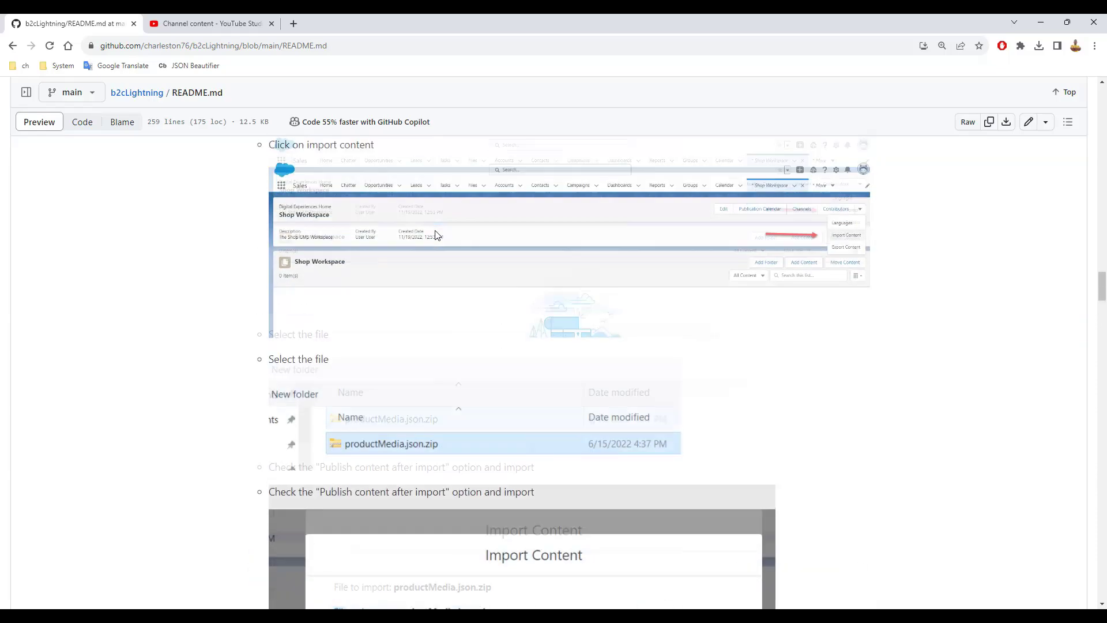
pyautogui.scroll(4, 435, 234)
pyautogui.scroll(3, 435, 234)
pyautogui.scroll(4, 434, 235)
pyautogui.scroll(4, 435, 234)
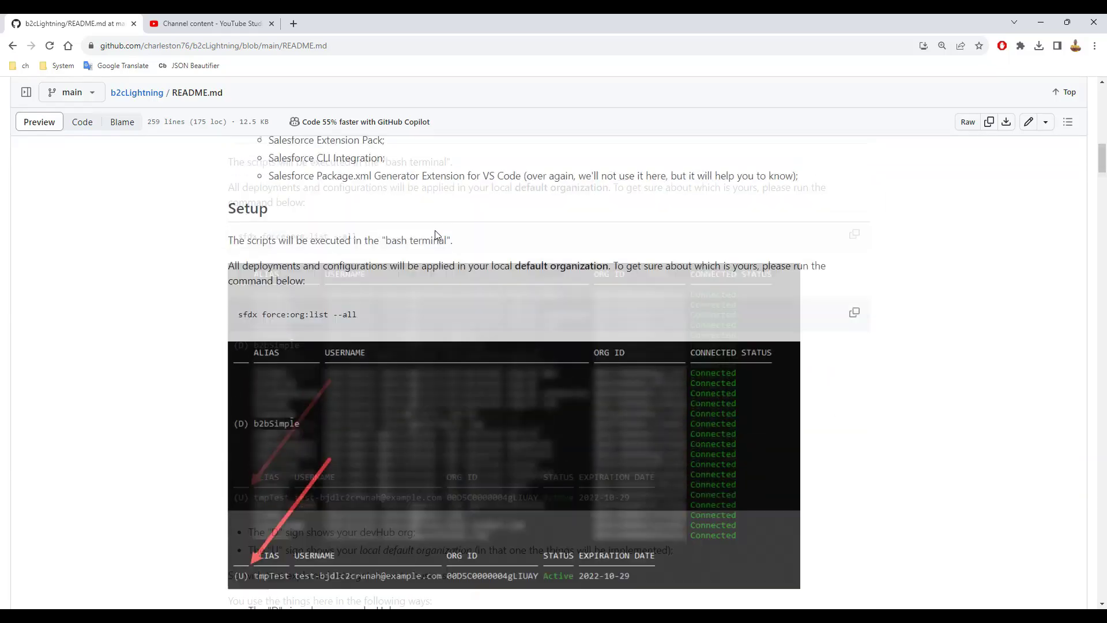
pyautogui.scroll(4, 435, 235)
pyautogui.scroll(4, 437, 236)
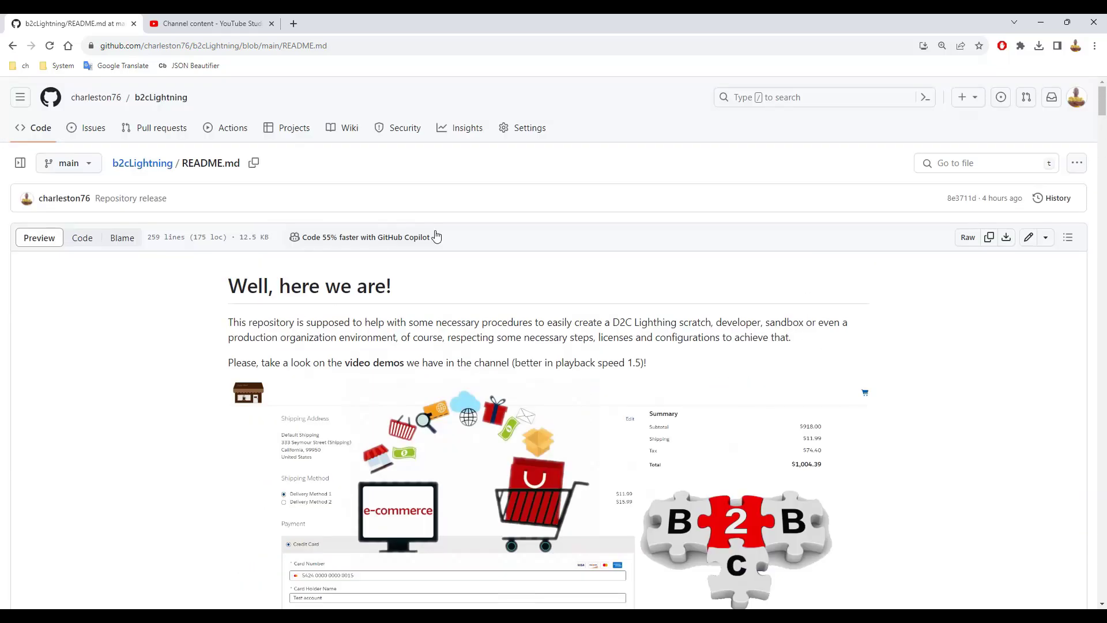
# Return from the README to the b2cLightning repository root via the breadcrumb link
pyautogui.click(160, 170)
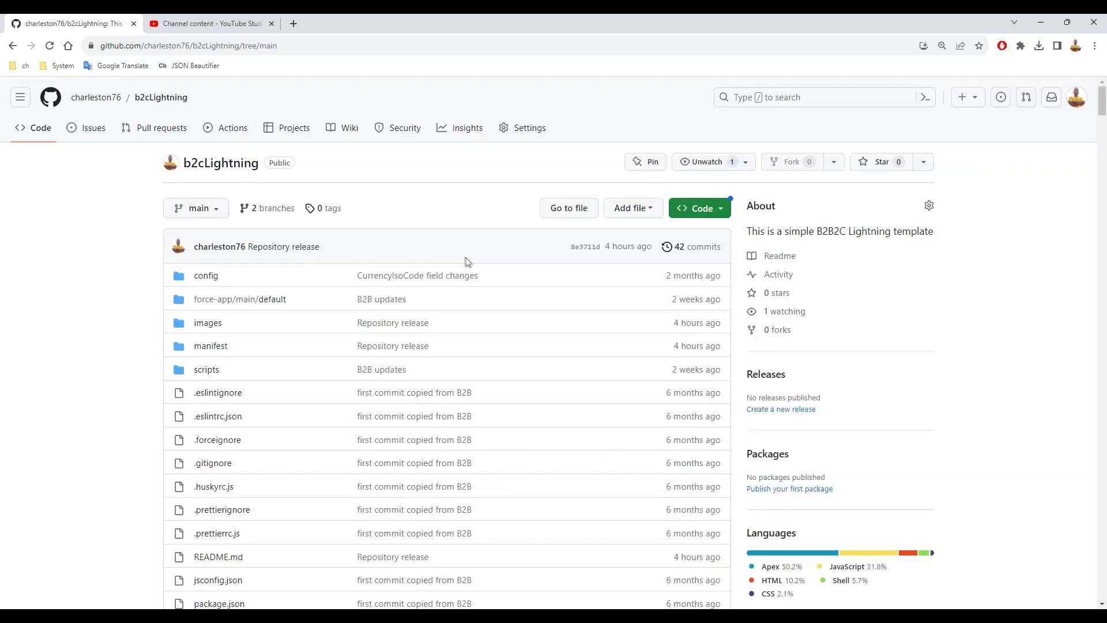
pyautogui.scroll(-2, 509, 307)
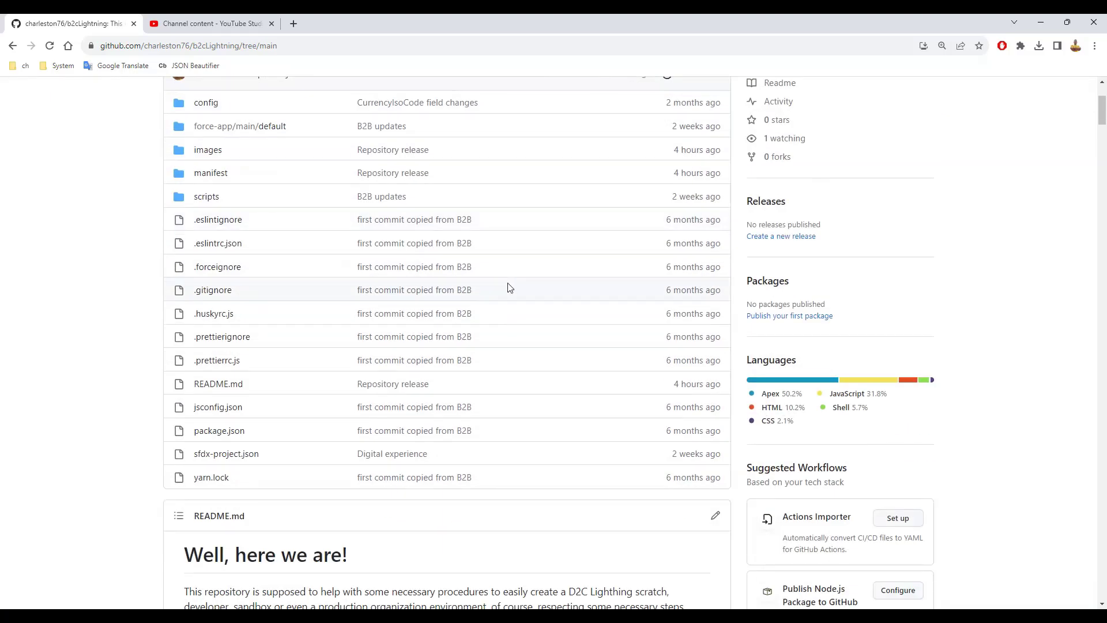
pyautogui.scroll(2, 509, 288)
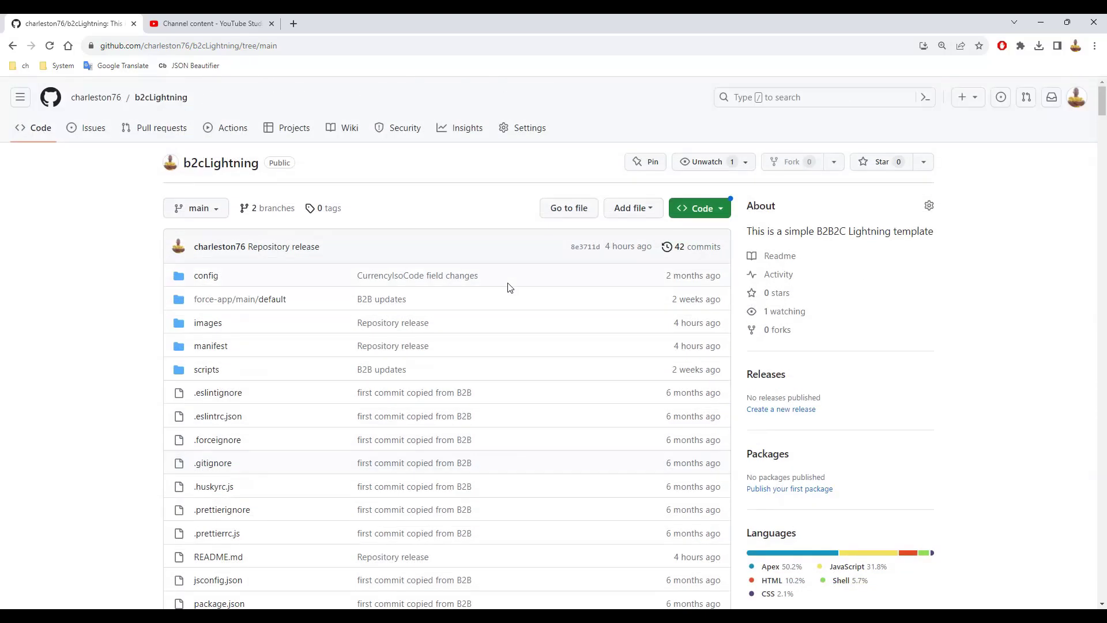